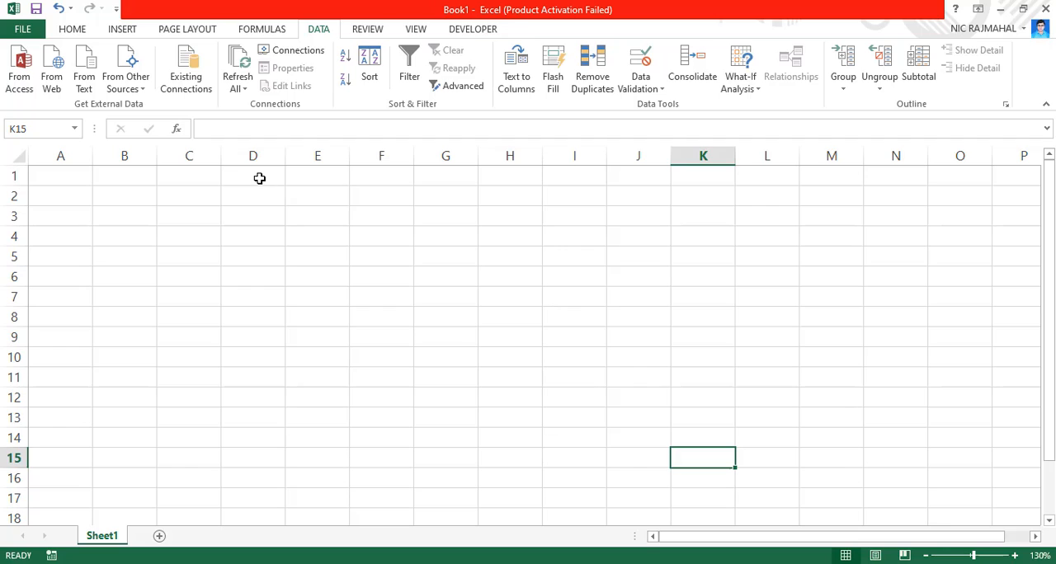
# Enter the uppercase heading AGE in cell D1
pyautogui.click(259, 178)
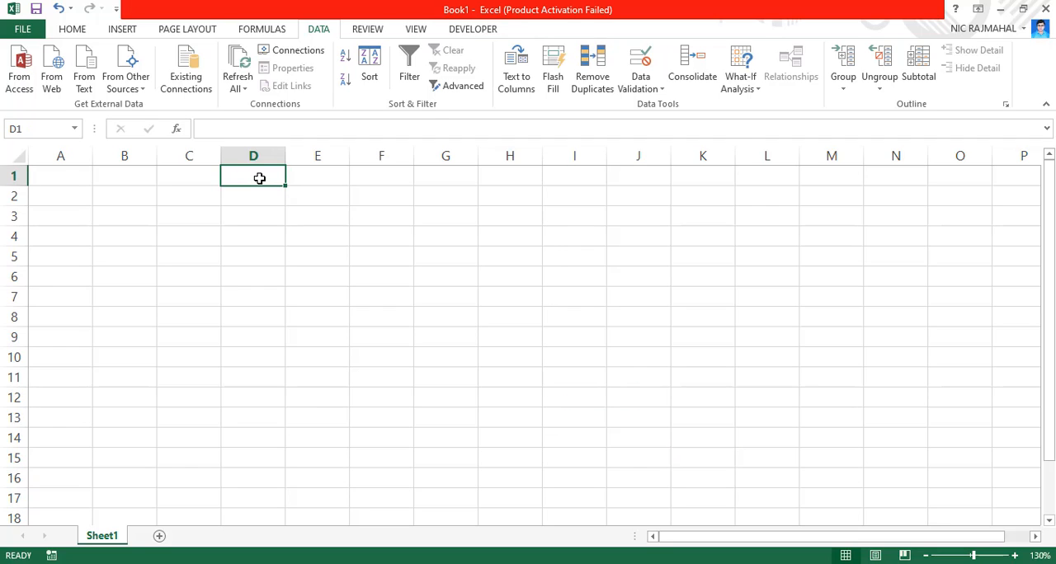
pyautogui.write('age')
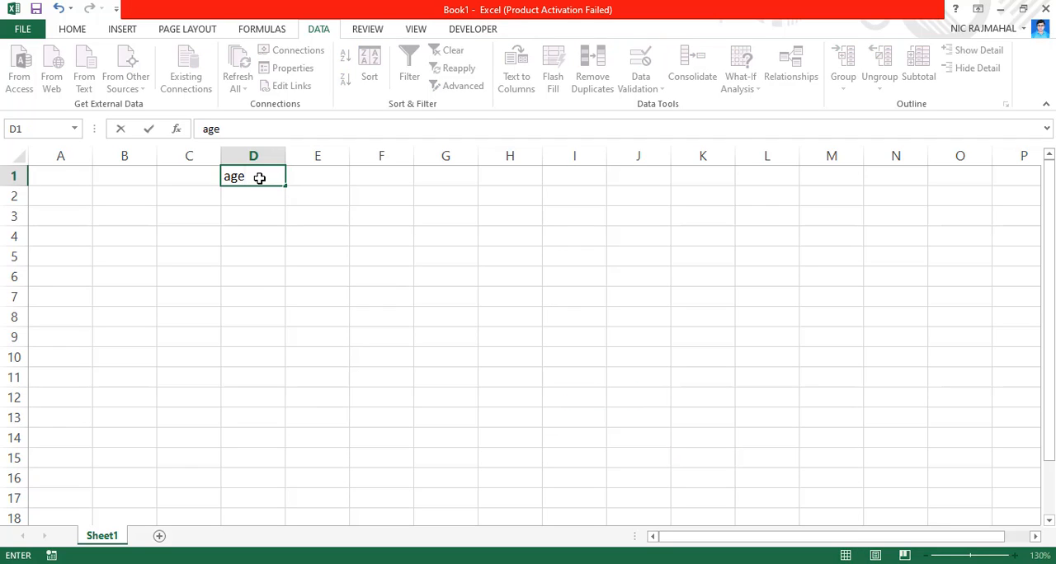
pyautogui.press('BackSpace')
pyautogui.press('BackSpace')
pyautogui.press('BackSpace')
pyautogui.write('G')
pyautogui.press('BackSpace')
pyautogui.write('AGE')
pyautogui.hotkey('ctrl', 'Return')
pyautogui.press('Down')
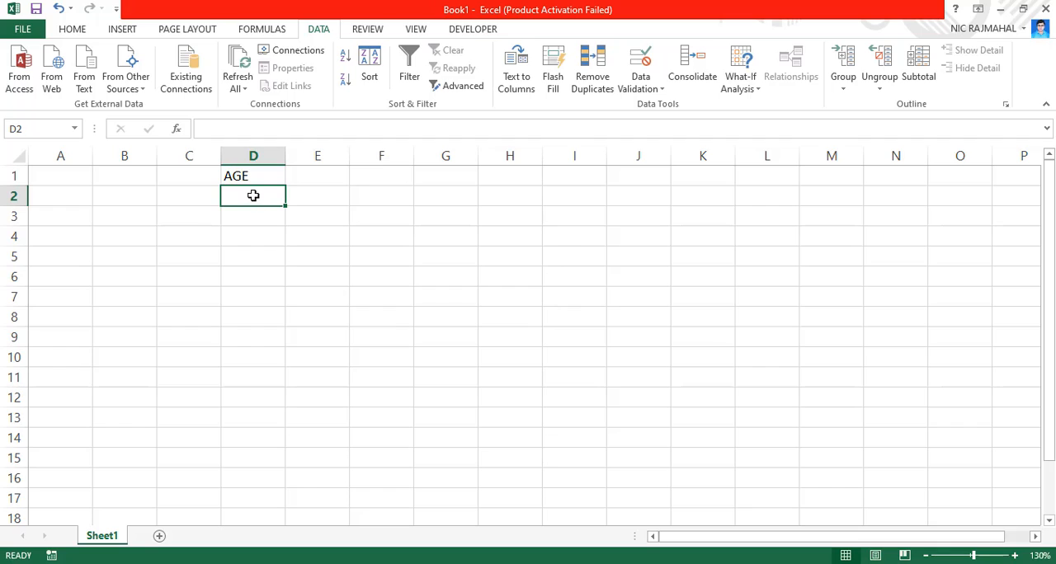
# Open the Data Validation settings for cells D2:D16 and look through the input message and error alert options
pyautogui.moveTo(254, 195); pyautogui.dragTo(269, 473)
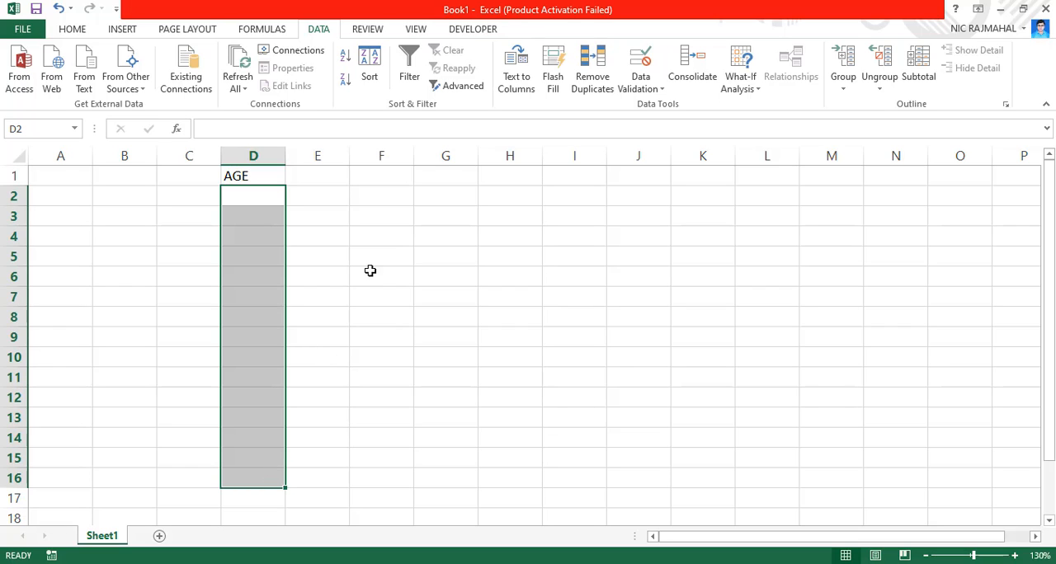
pyautogui.click(646, 89)
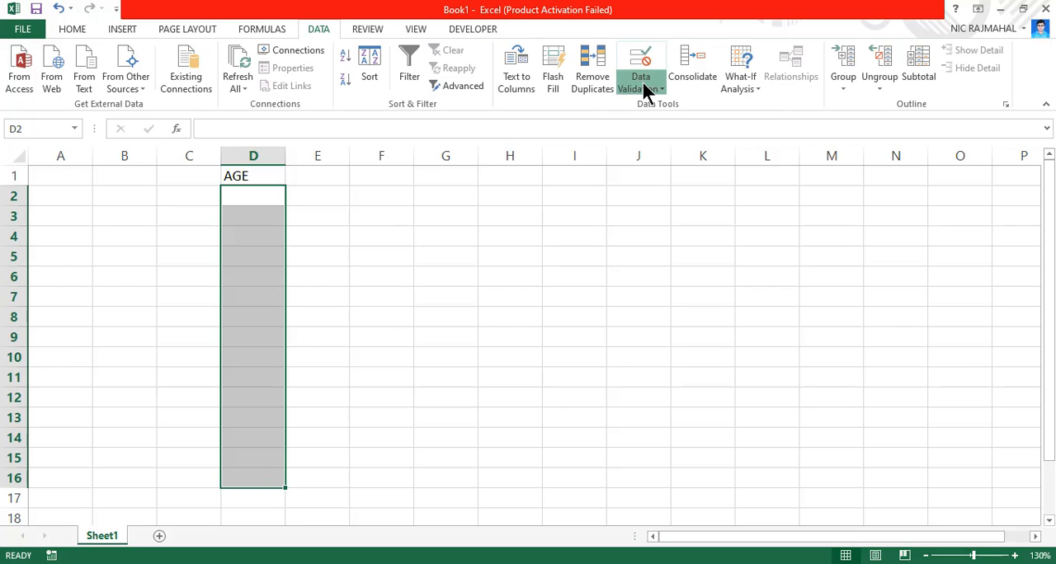
pyautogui.click(664, 107)
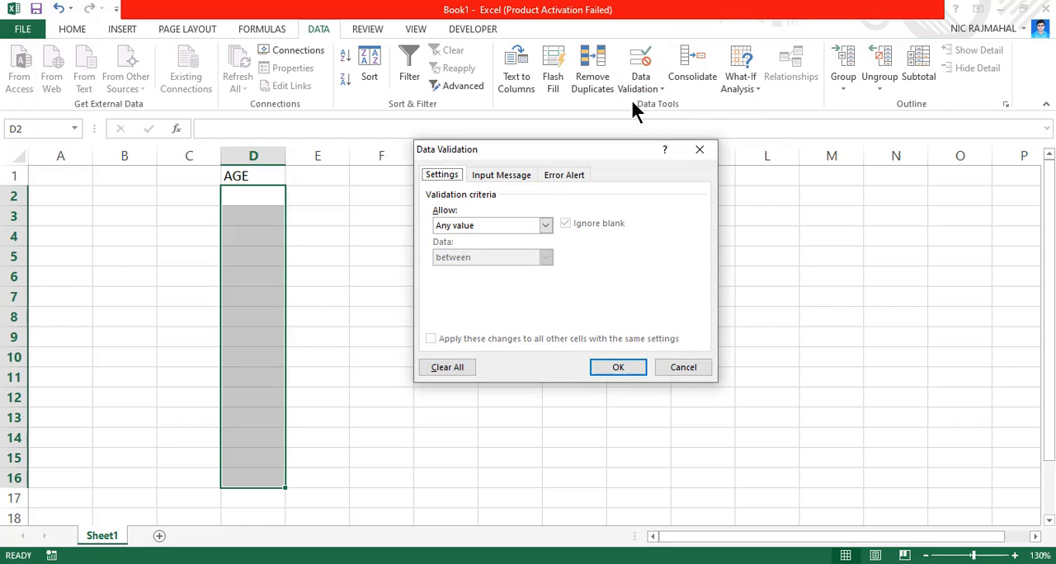
pyautogui.click(487, 177)
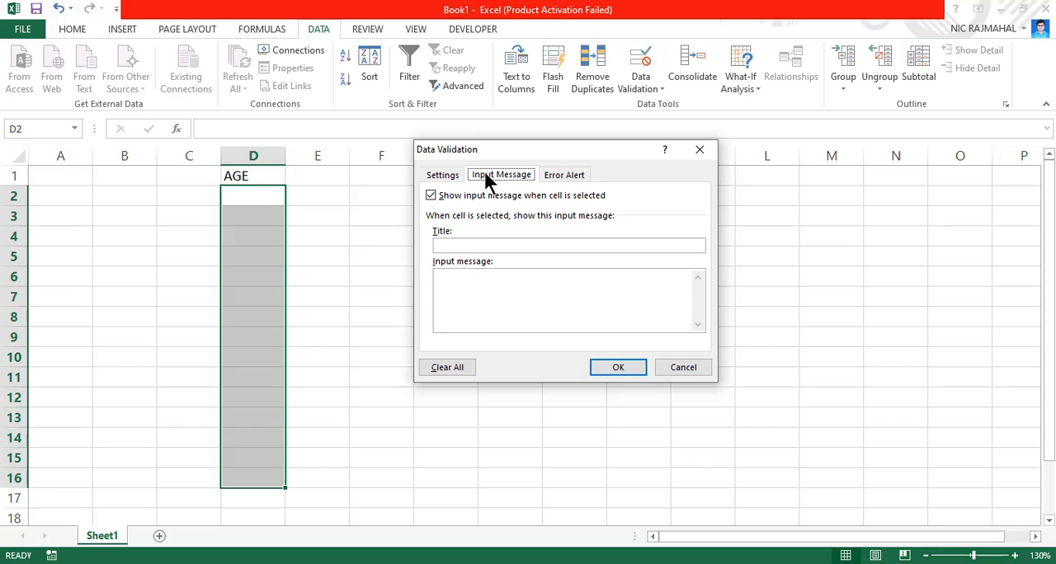
pyautogui.click(575, 179)
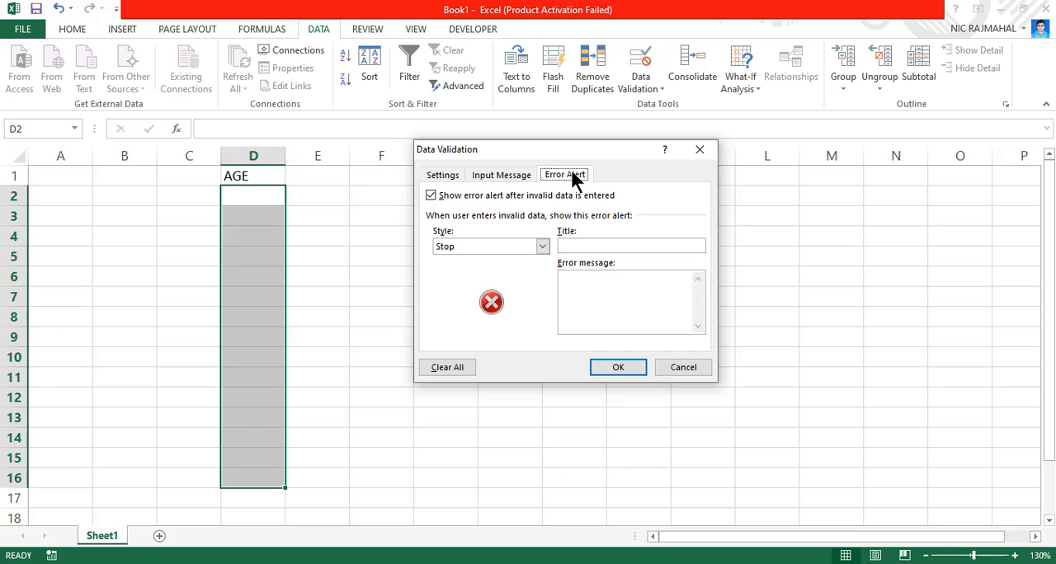
pyautogui.click(446, 177)
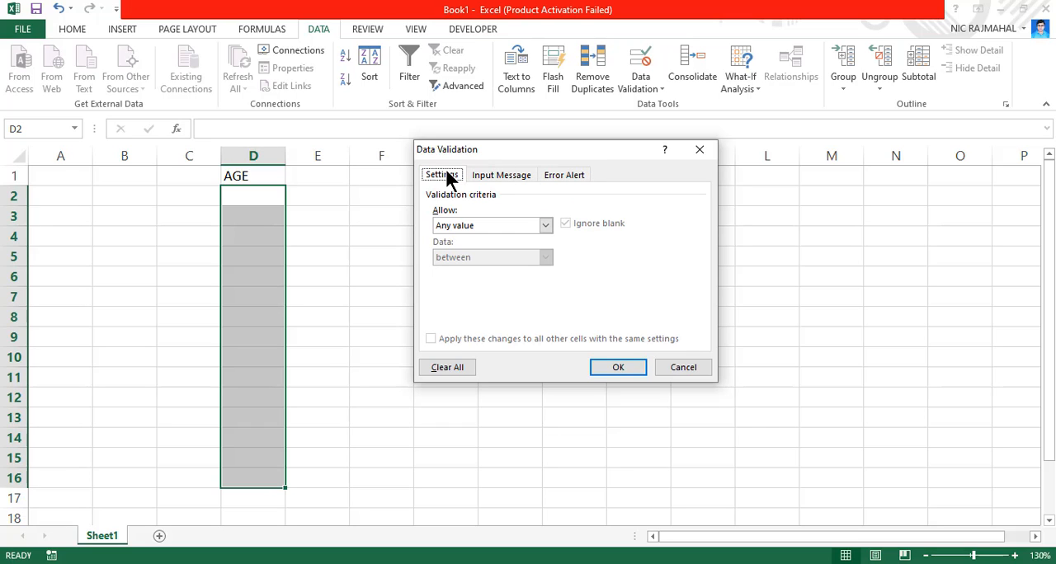
# Set the validation criteria to allow whole numbers between a minimum of 18 and a maximum of 60
pyautogui.click(462, 221)
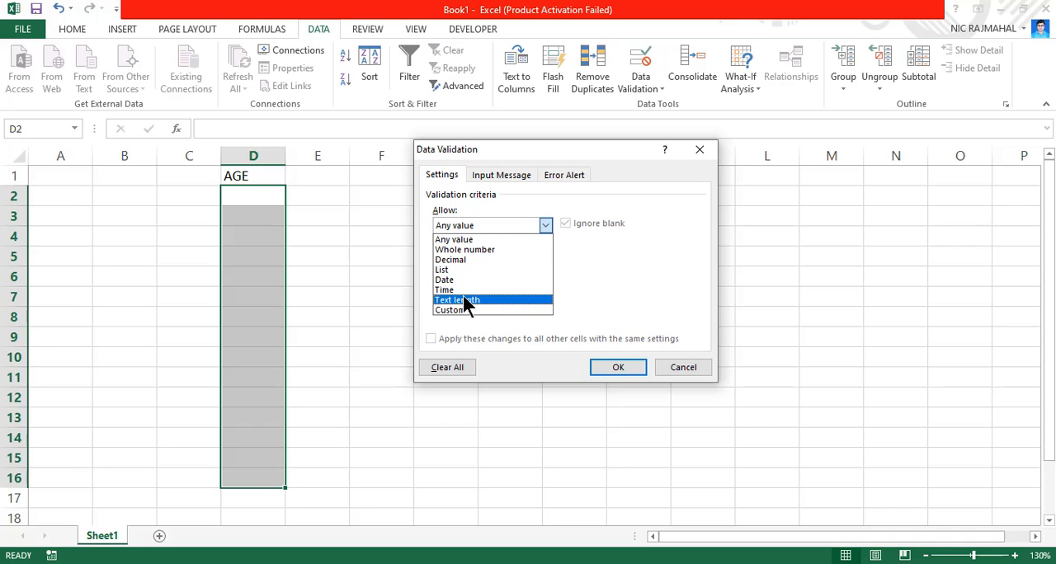
pyautogui.click(470, 251)
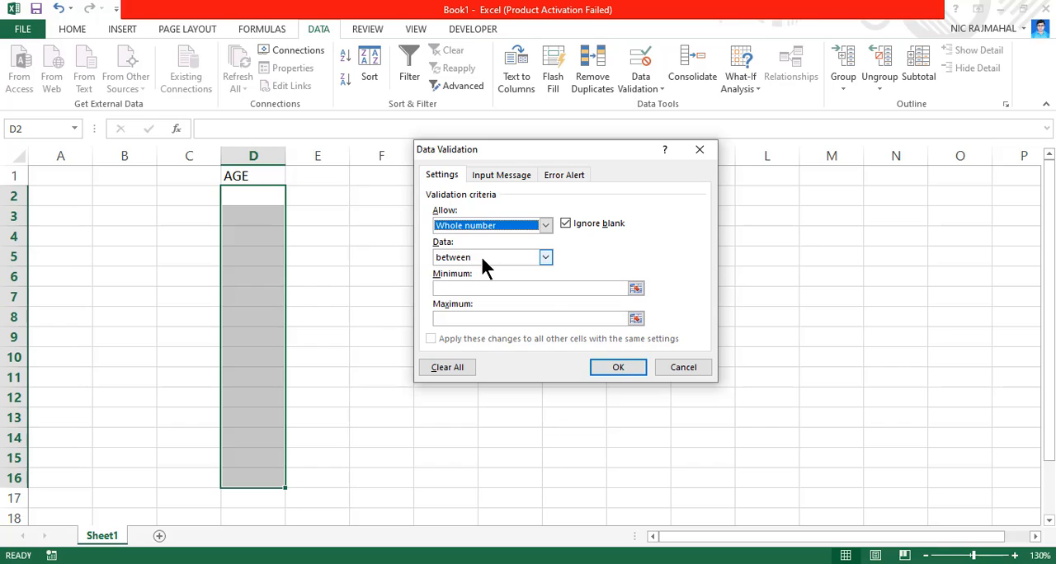
pyautogui.click(488, 255)
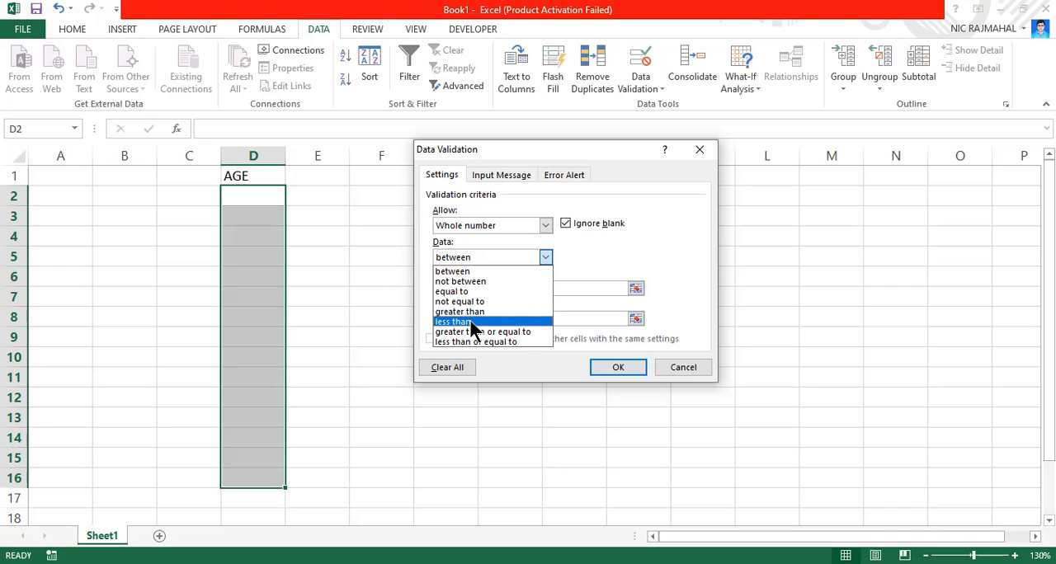
pyautogui.click(464, 271)
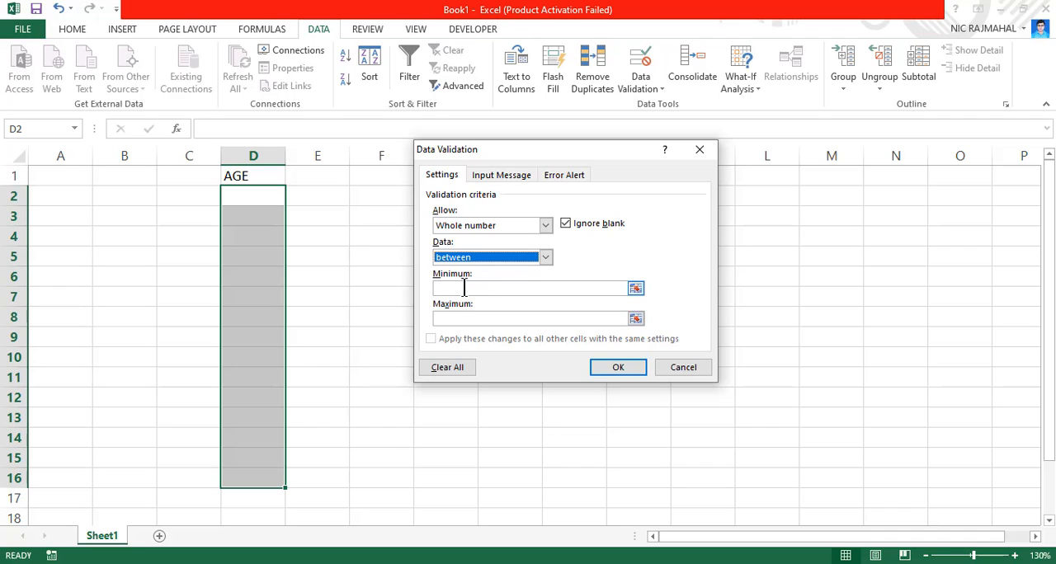
pyautogui.click(464, 288)
pyautogui.write('18')
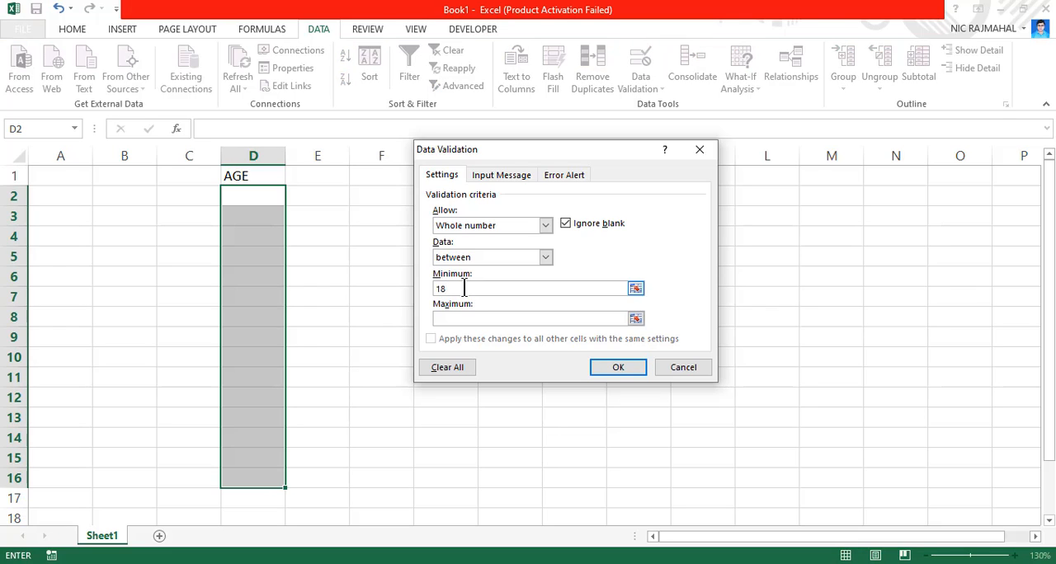
pyautogui.click(459, 319)
pyautogui.write('60')
# Add an input message titled "Hii" with the text "Input No. between 18 & 60"
pyautogui.click(507, 176)
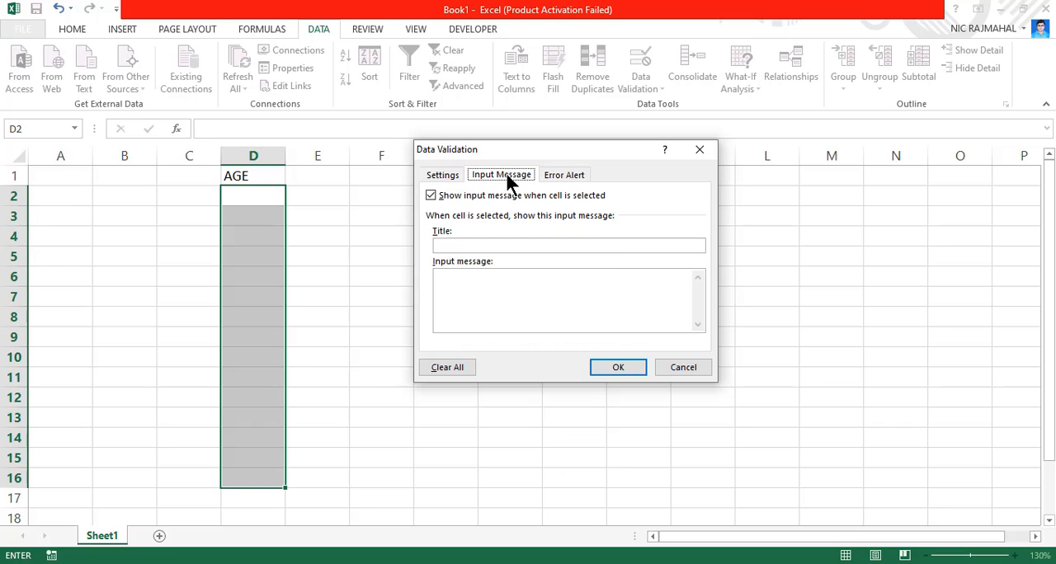
pyautogui.click(472, 243)
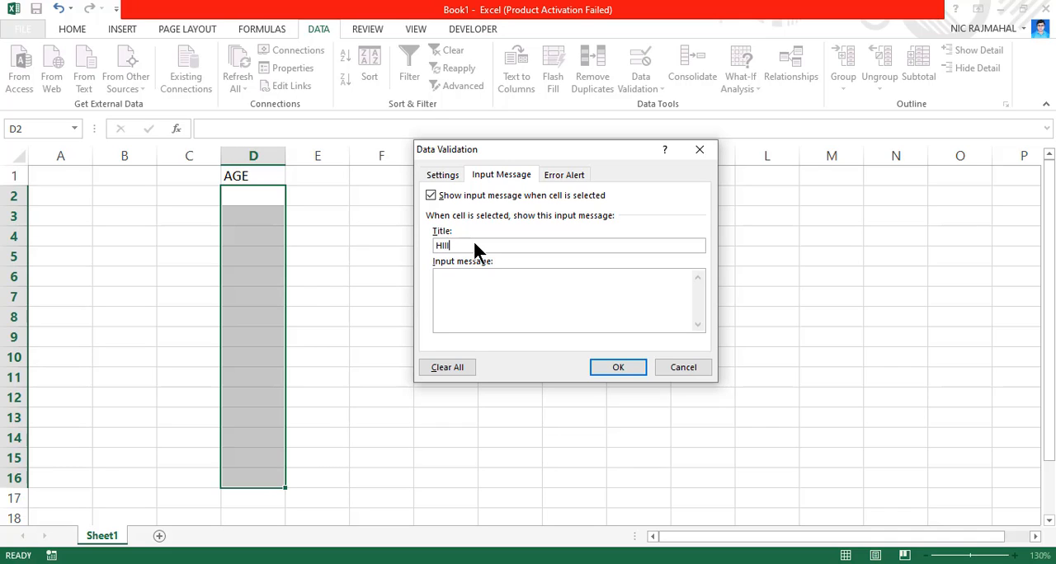
pyautogui.write('Hui')
pyautogui.click(459, 297)
pyautogui.write('Input No.')
pyautogui.write('between 18 & 60')
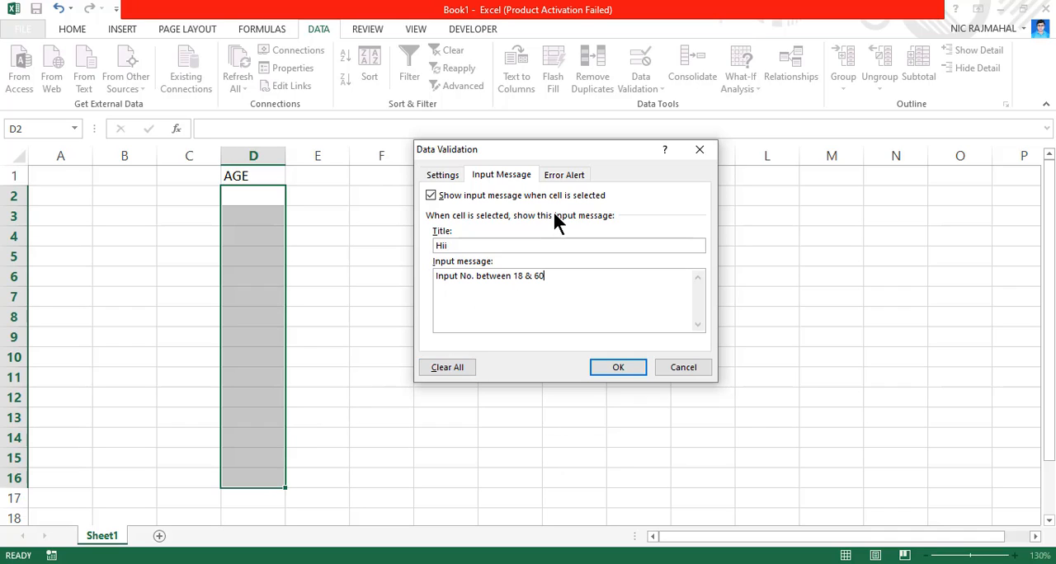
# Add a Stop error alert titled "Sorry" with the message "Invalid Age", and apply the validation rule
pyautogui.click(565, 174)
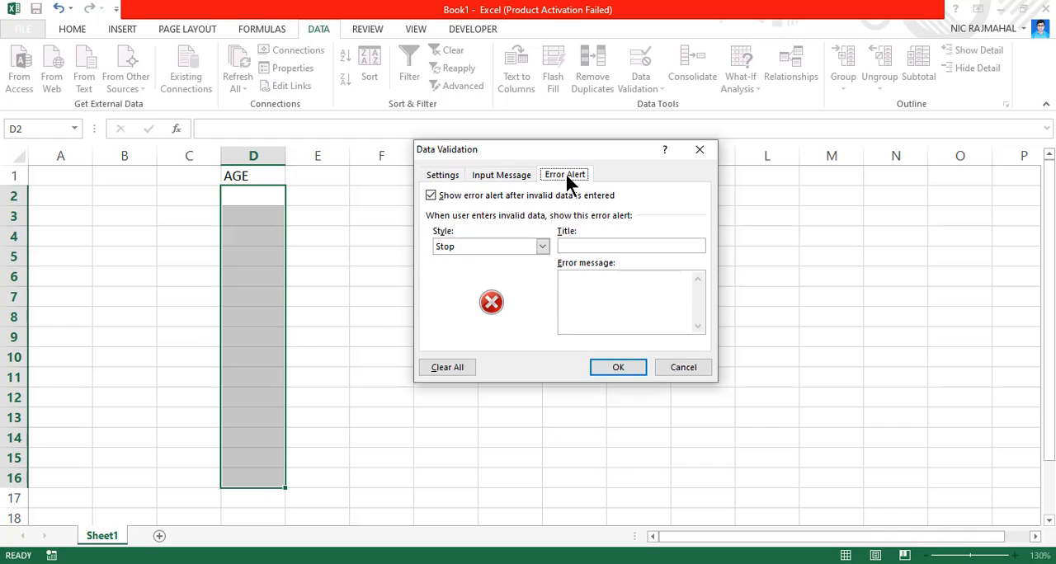
pyautogui.click(572, 244)
pyautogui.write('Sorry')
pyautogui.click(587, 309)
pyautogui.click(610, 364)
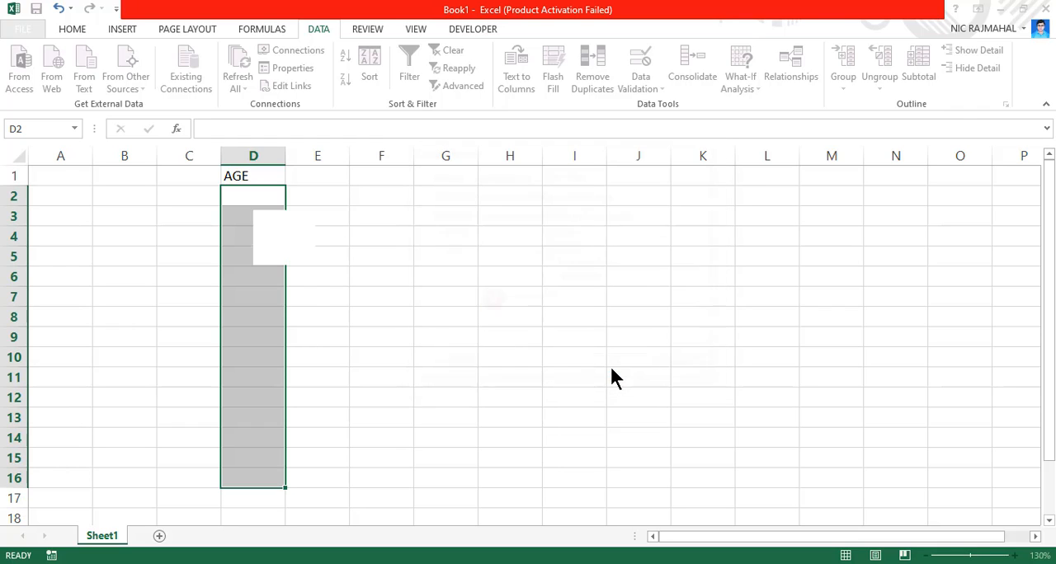
pyautogui.click(345, 338)
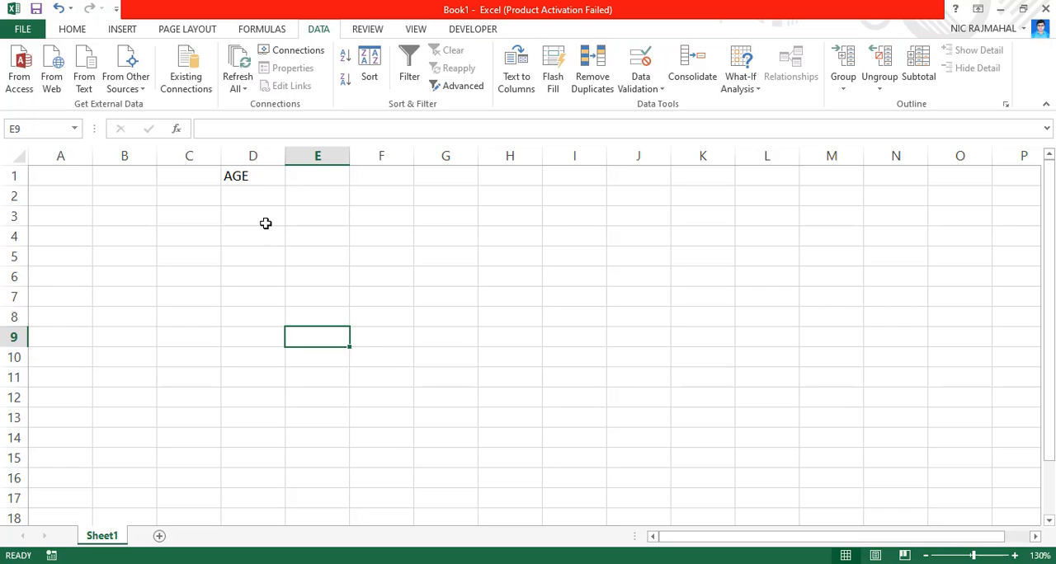
# Enter the ages 20 and 55 in cells D2 and D3
pyautogui.click(253, 196)
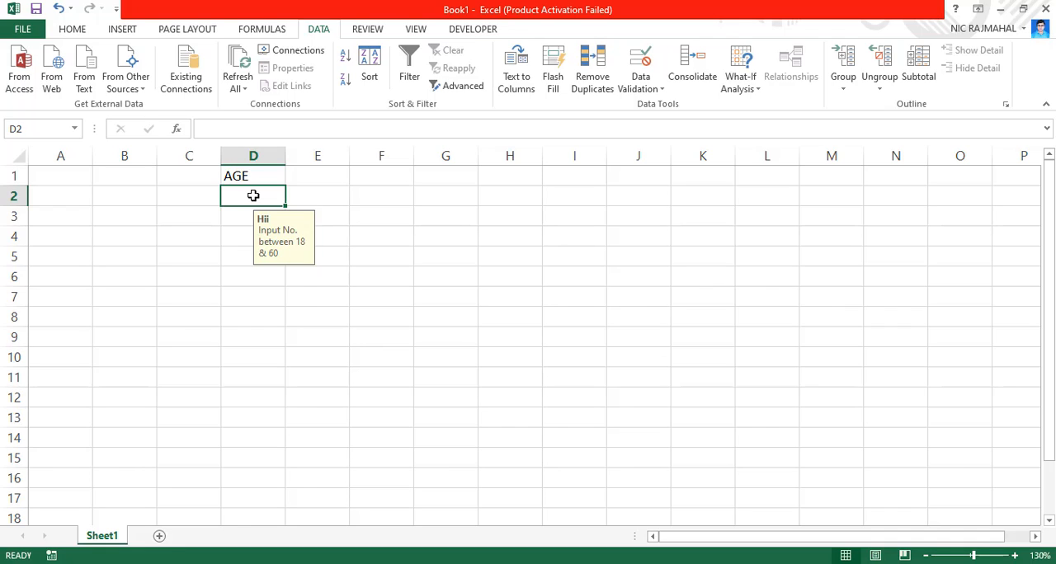
pyautogui.write('2')
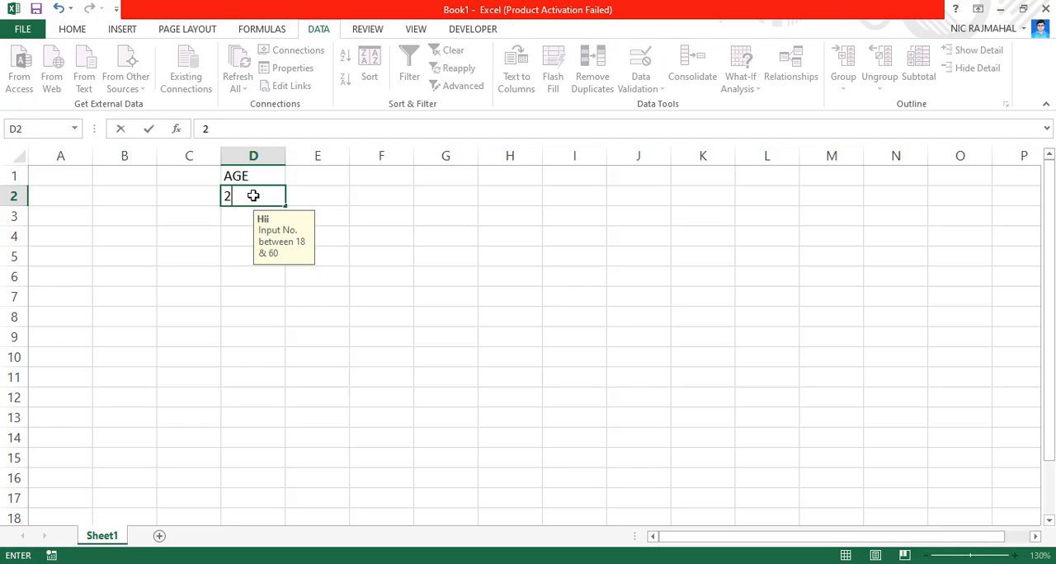
pyautogui.write('0')
pyautogui.press('Return')
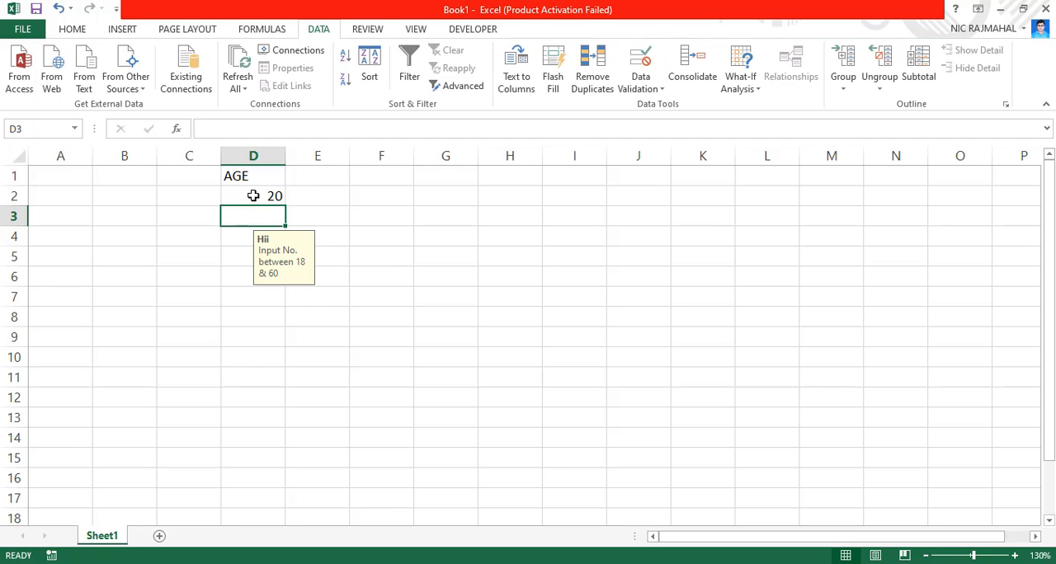
pyautogui.write('55')
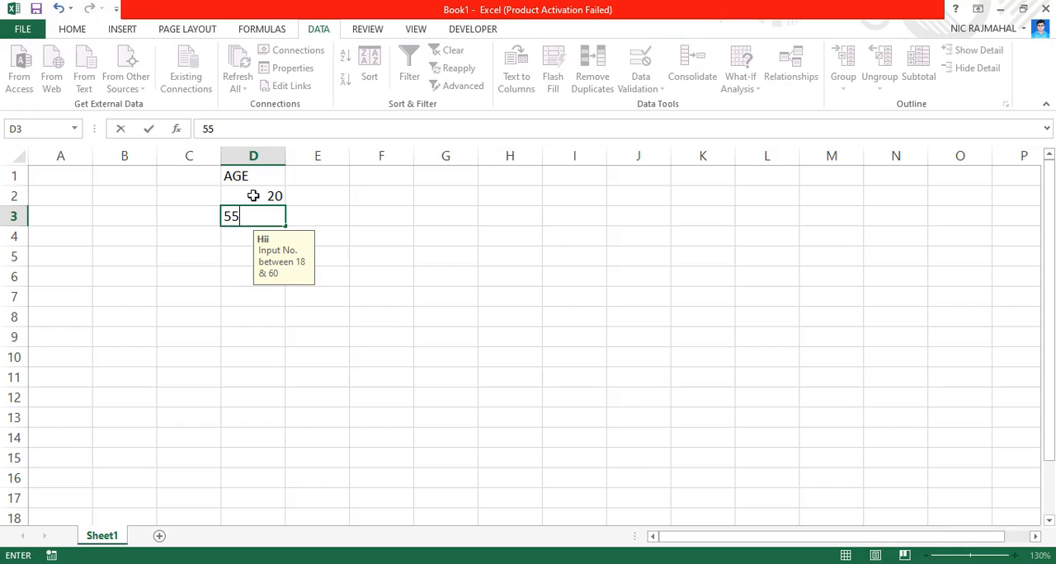
pyautogui.press('Return')
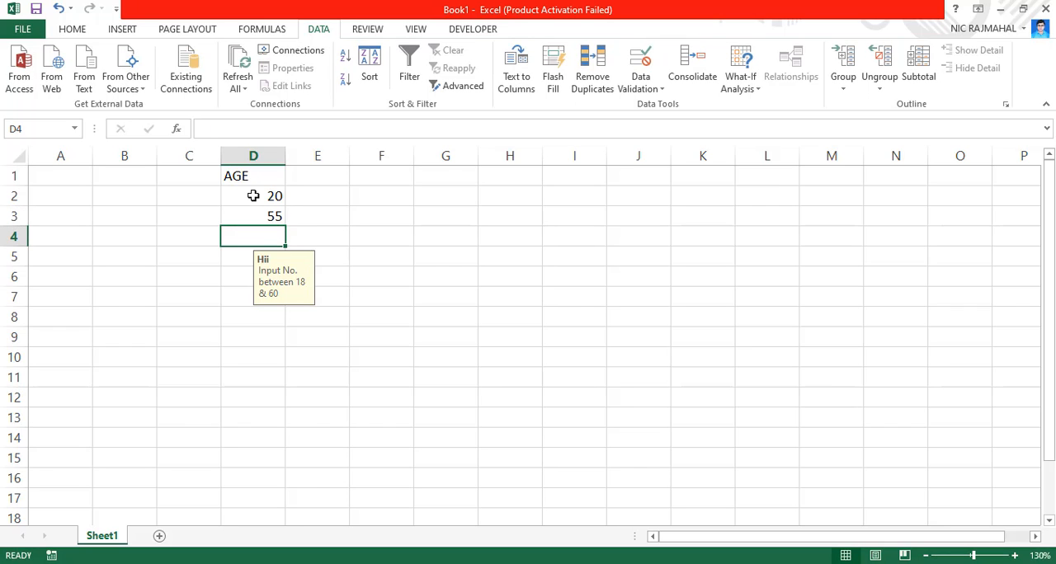
# Test the validation rule by trying to enter 68 in cell D4, and choose to retry the entry
pyautogui.write('68')
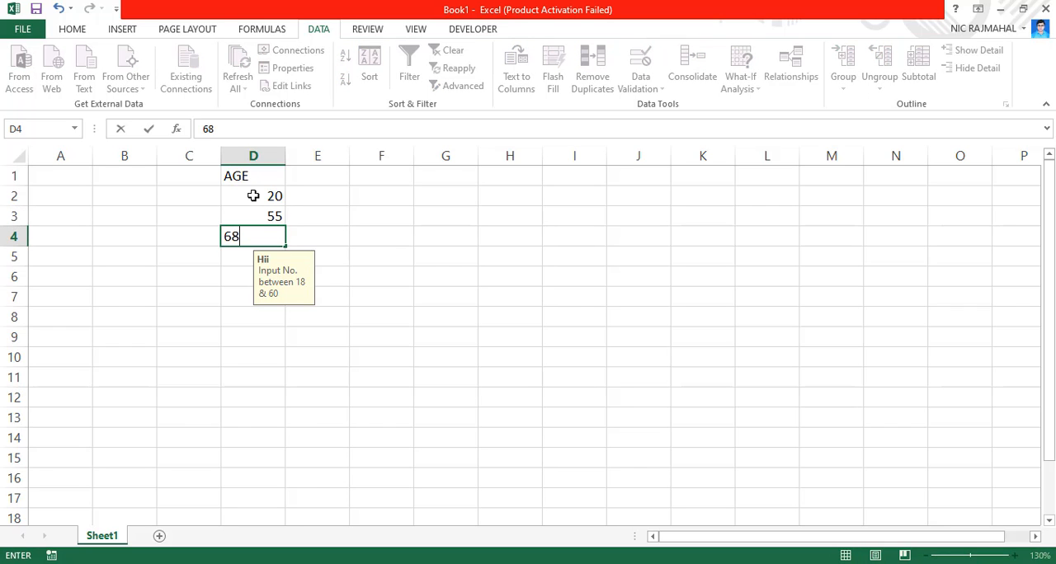
pyautogui.press('Return')
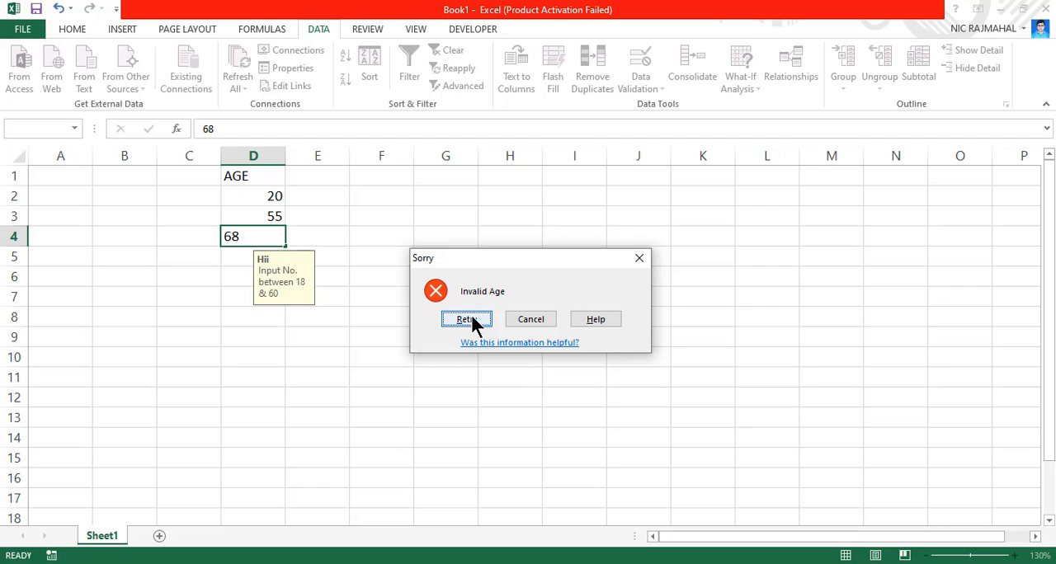
pyautogui.click(467, 319)
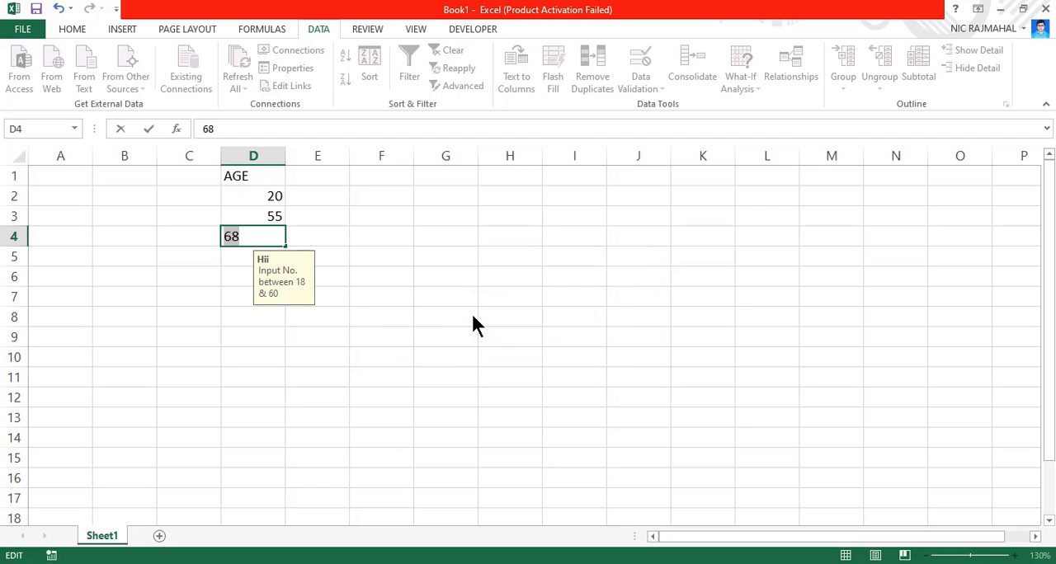
# Enter the ages 43 and 58 in cells D4 and D5
pyautogui.write('3')
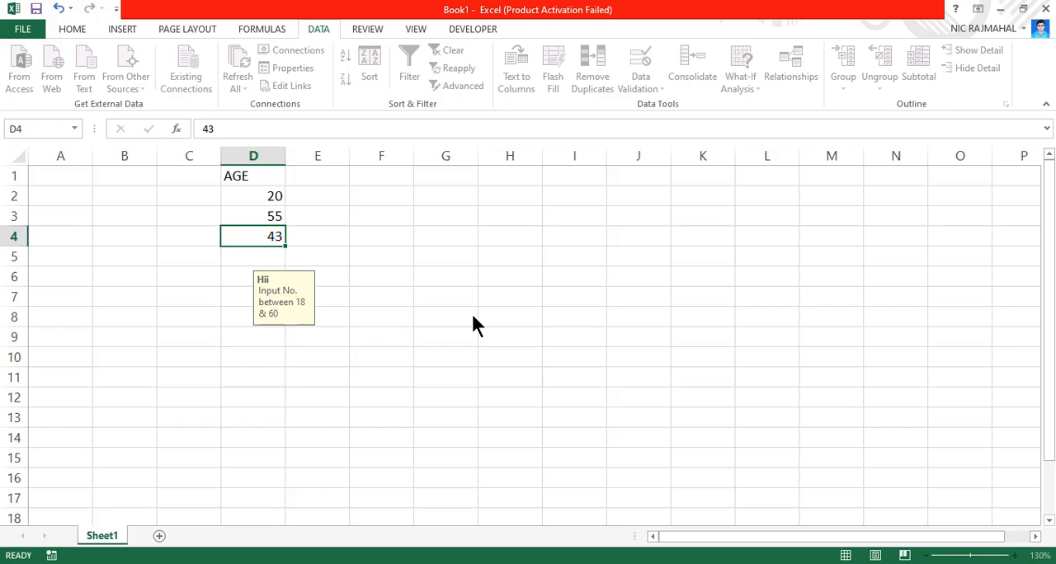
pyautogui.press('Return')
pyautogui.write('58')
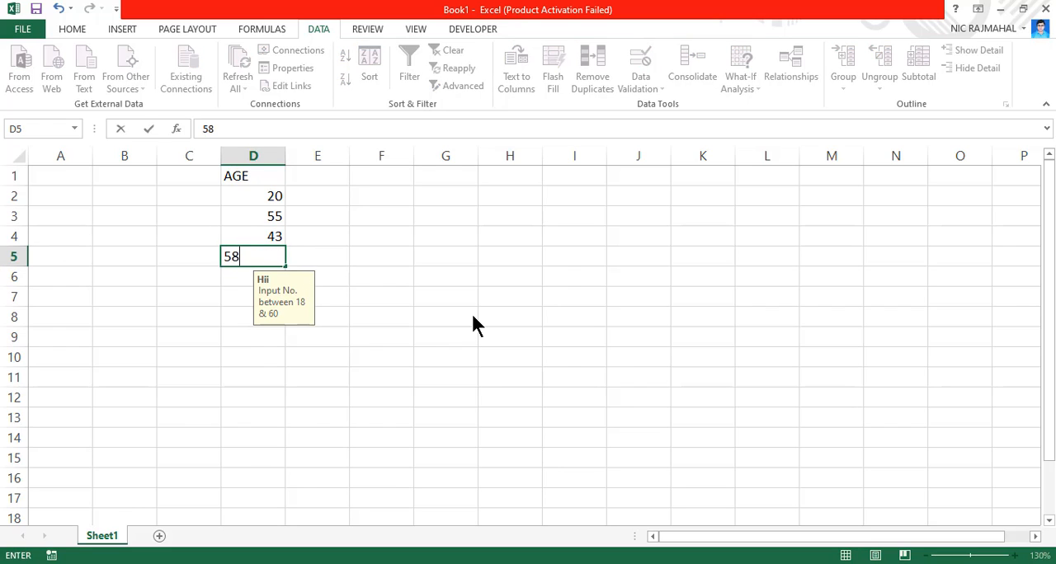
pyautogui.press('Return')
# Test the validation rule again by trying to enter 63 in cell D6, and choose to retry
pyautogui.write('63')
pyautogui.press('Return')
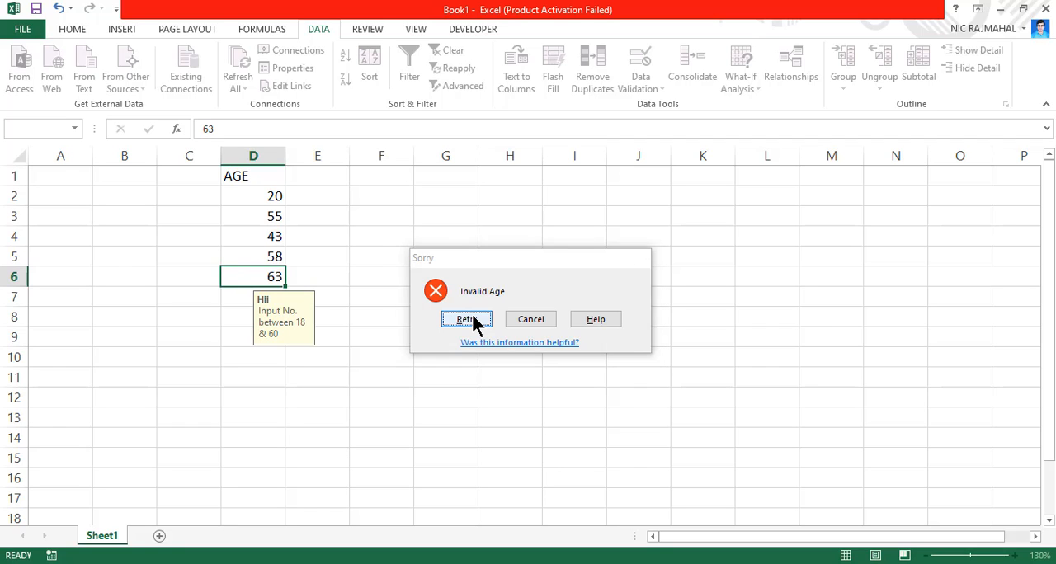
pyautogui.click(467, 320)
# Enter the ages 42, 36, 25 and 35 in cells D6 to D9
pyautogui.write('42')
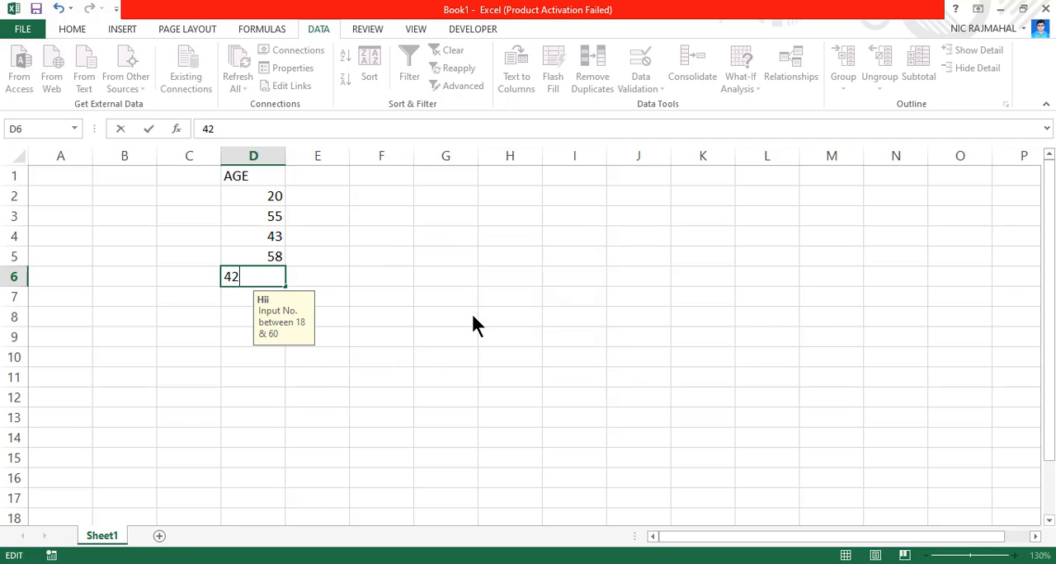
pyautogui.press('Return')
pyautogui.write('36')
pyautogui.press('Return')
pyautogui.write('25')
pyautogui.press('Return')
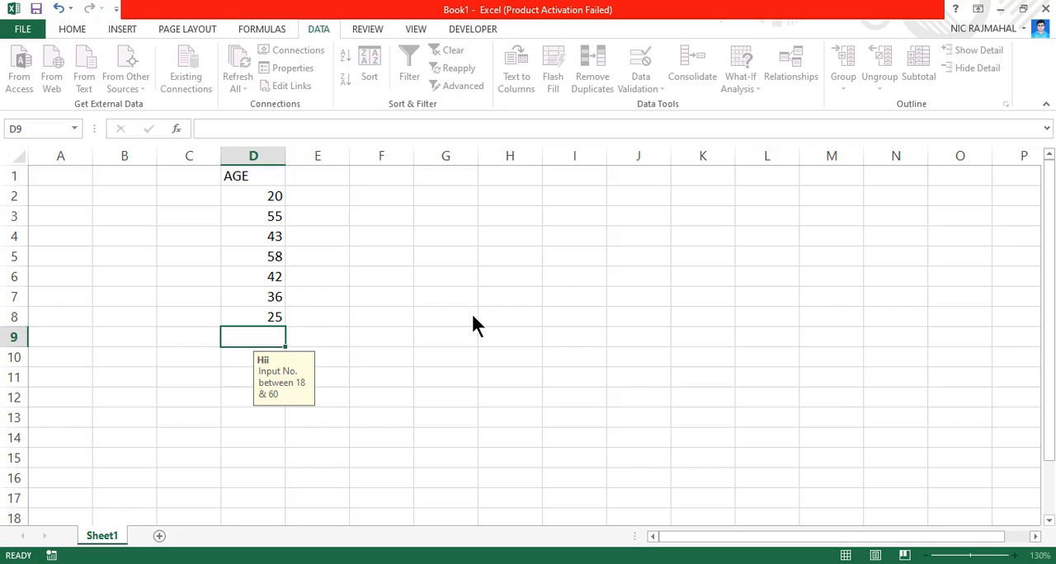
pyautogui.write('35')
pyautogui.press('Return')
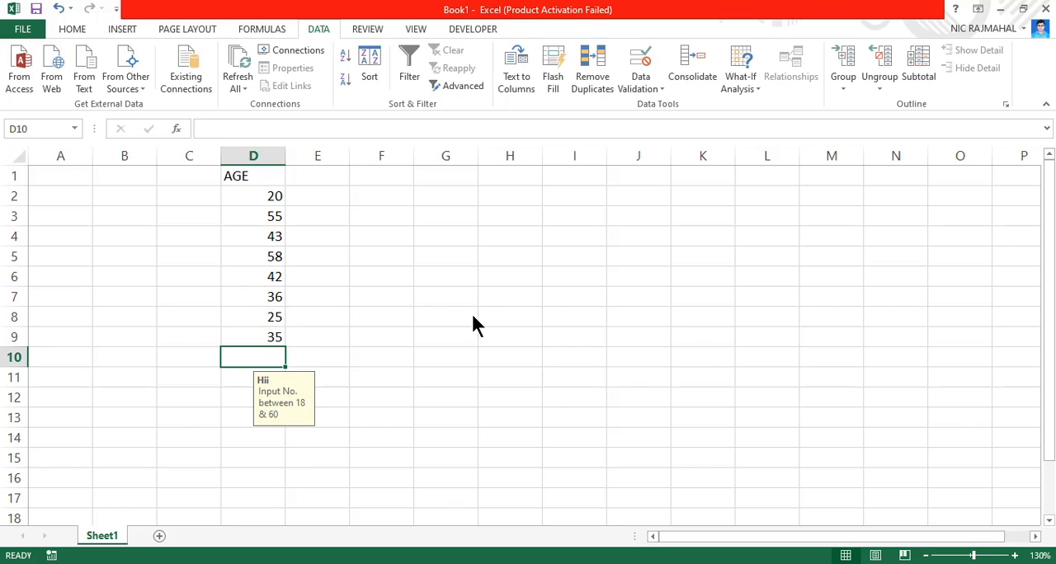
# Enter the age 48 in cell D10, then test the validation rule with 12 in cell D11 and choose to retry
pyautogui.write('48')
pyautogui.press('Return')
pyautogui.write('1')
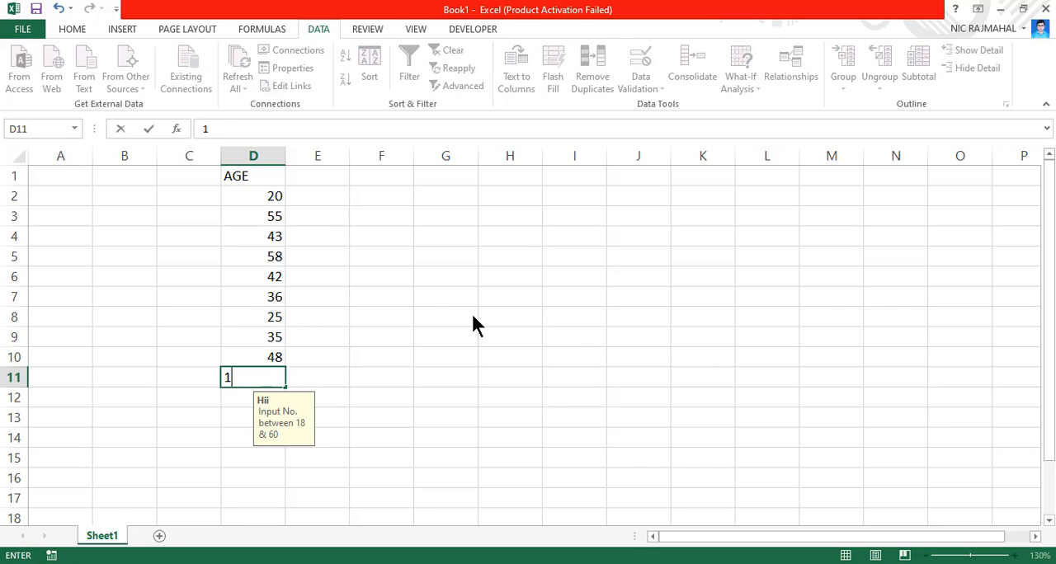
pyautogui.write('2')
pyautogui.press('Return')
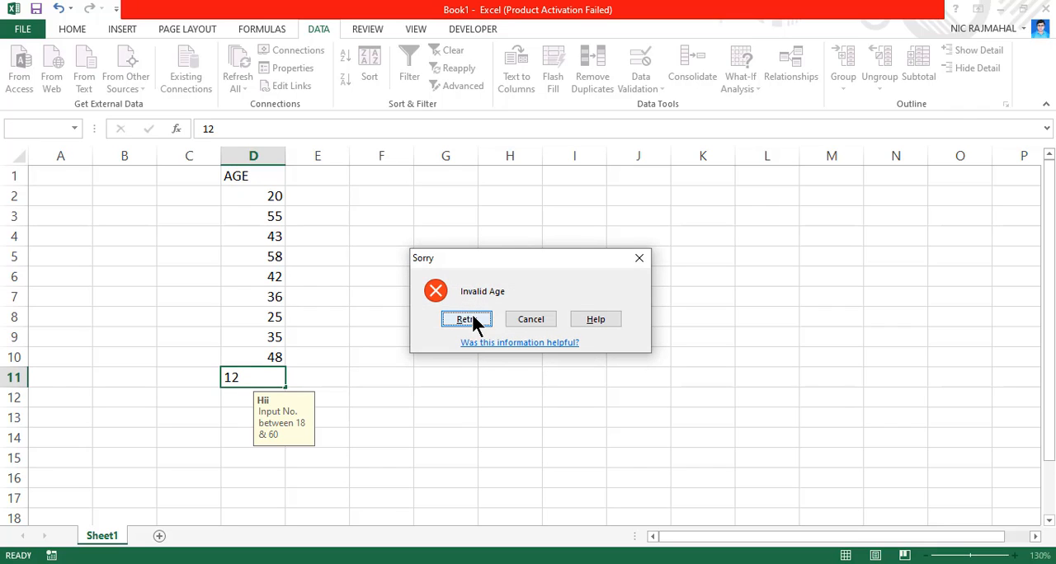
pyautogui.click(466, 319)
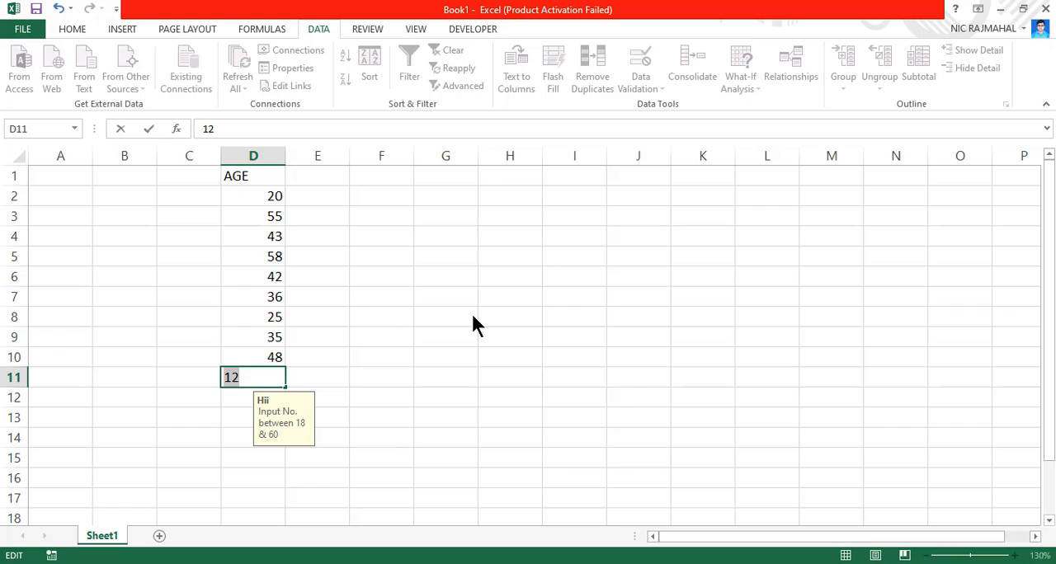
# Enter the ages 25, 35 and 18 in cells D11 to D13
pyautogui.write('25')
pyautogui.press('Return')
pyautogui.write('35')
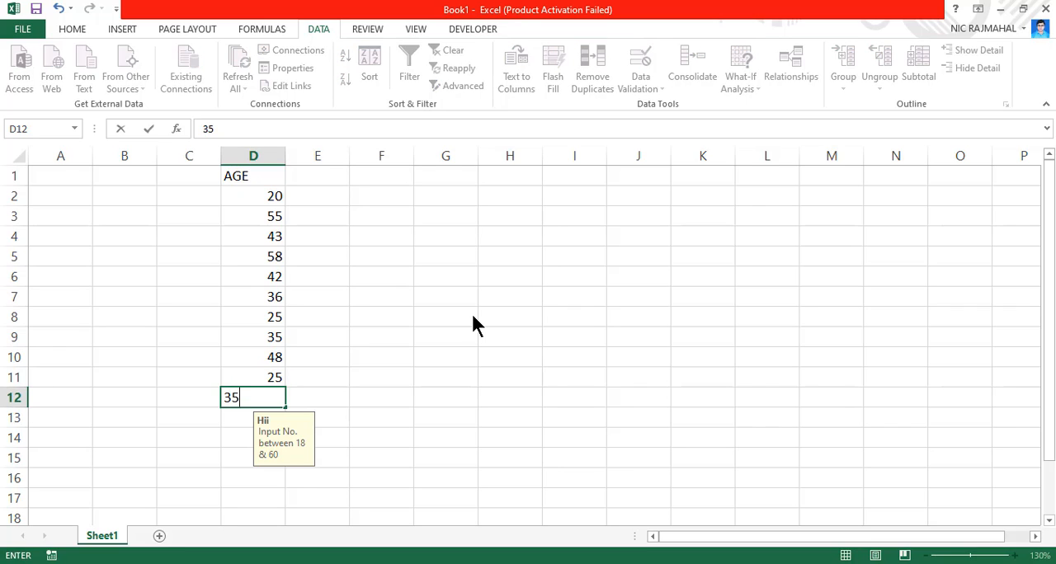
pyautogui.press('Return')
pyautogui.write('18')
pyautogui.press('Return')
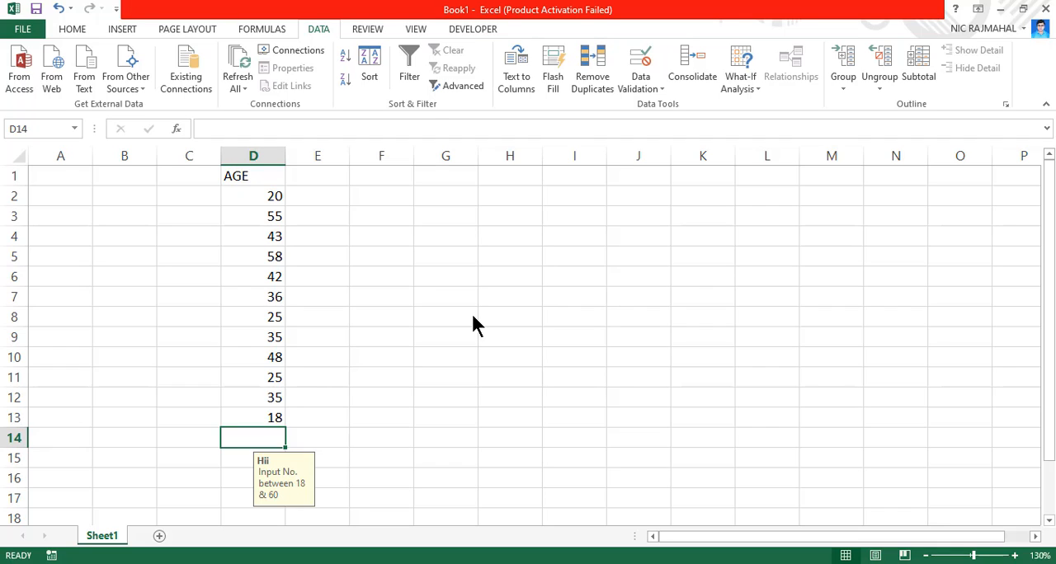
# Test the validation rule by trying to enter 63 in cell D14, and choose to retry the entry
pyautogui.write('6')
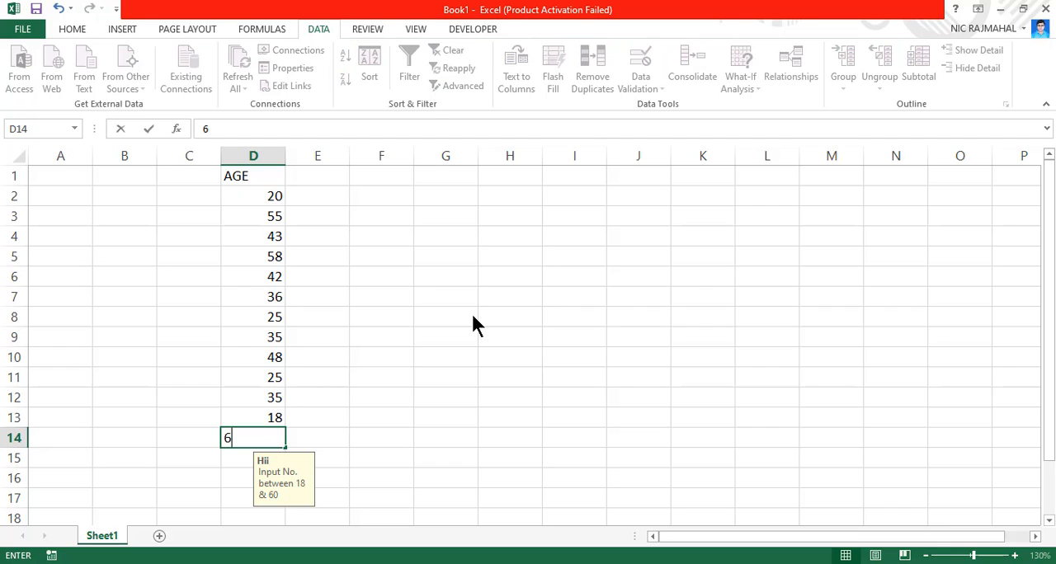
pyautogui.write('3')
pyautogui.press('Return')
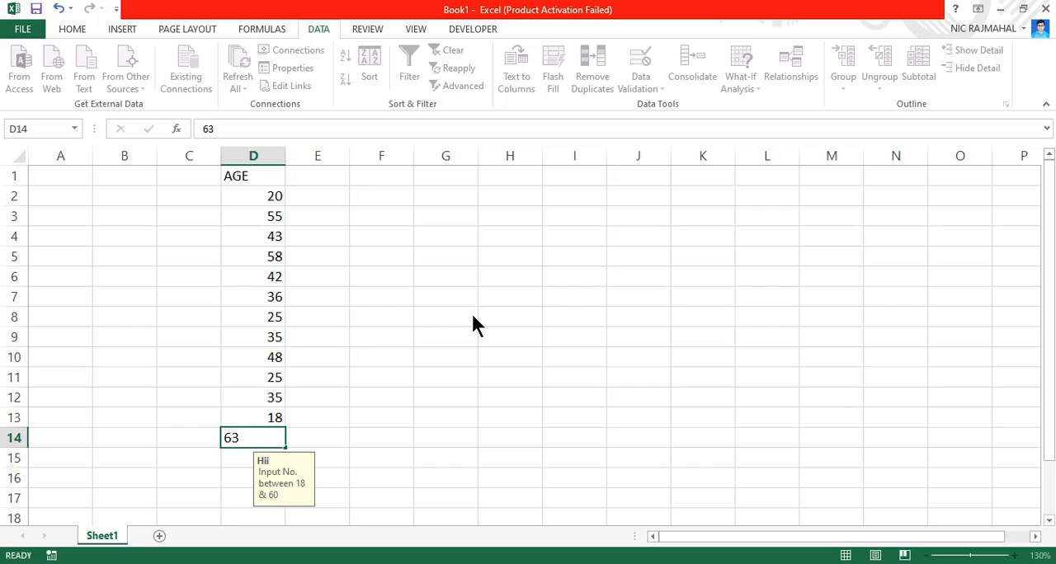
pyautogui.click(467, 319)
# Enter the ages 26, 23 and 24 in cells D14 to D16
pyautogui.write('26')
pyautogui.press('Return')
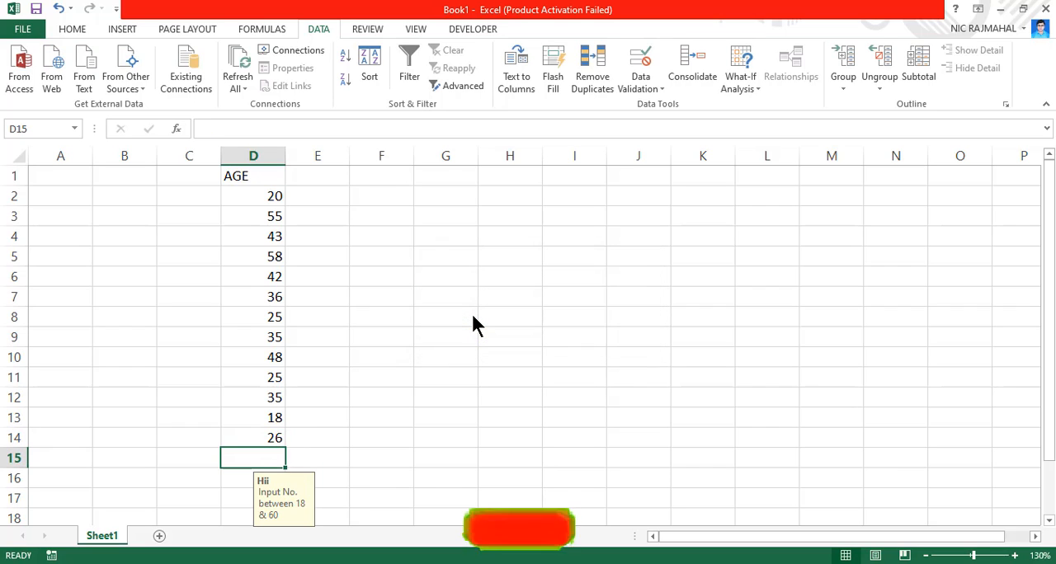
pyautogui.write('23')
pyautogui.press('Return')
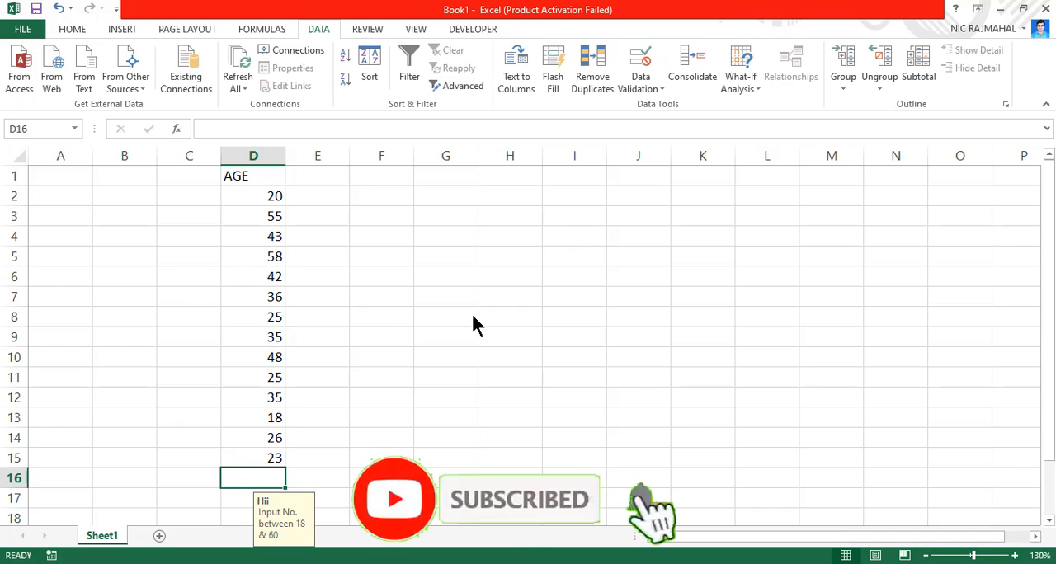
pyautogui.write('24')
pyautogui.press('Return')
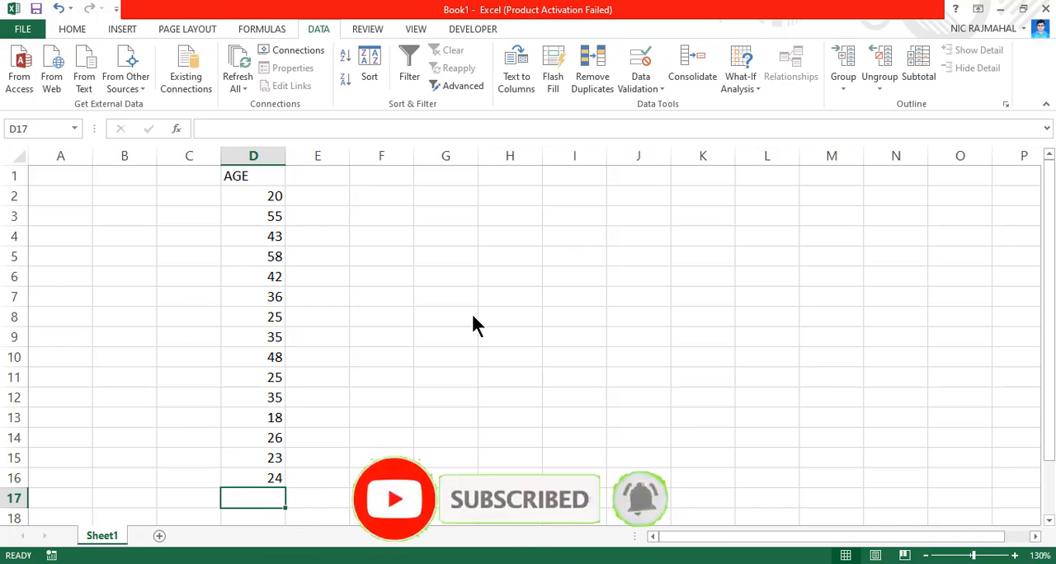